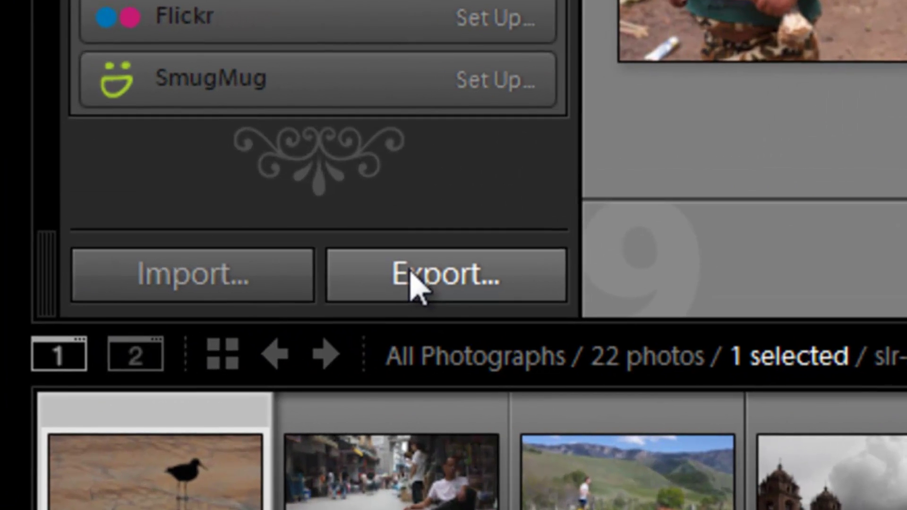
Export to the LIGHTROOM TUTORIAL CATALOG - WORKING CATALOG folder, in subfolder 01_PrintSized
click(234, 351)
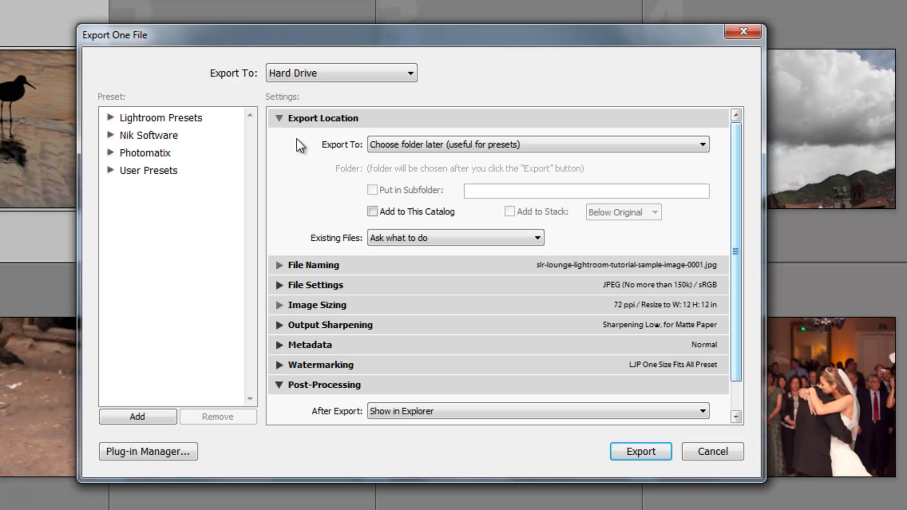
click(405, 146)
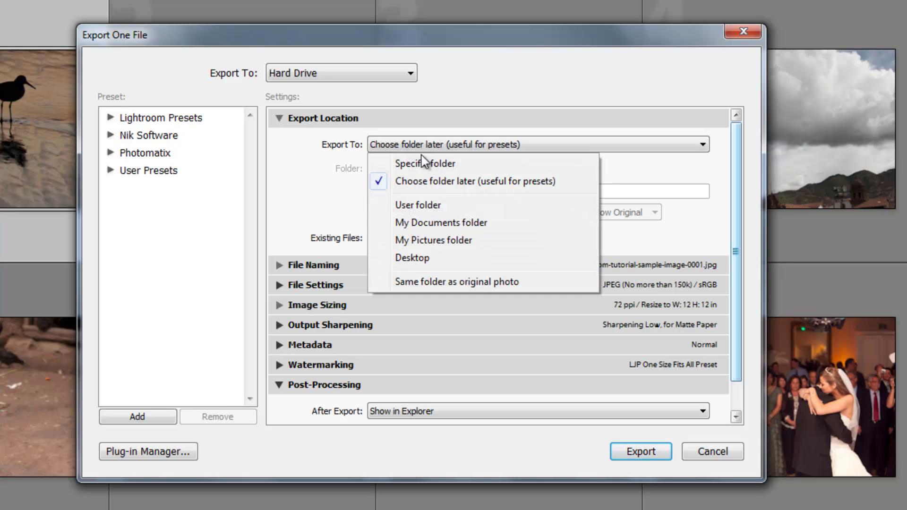
click(428, 162)
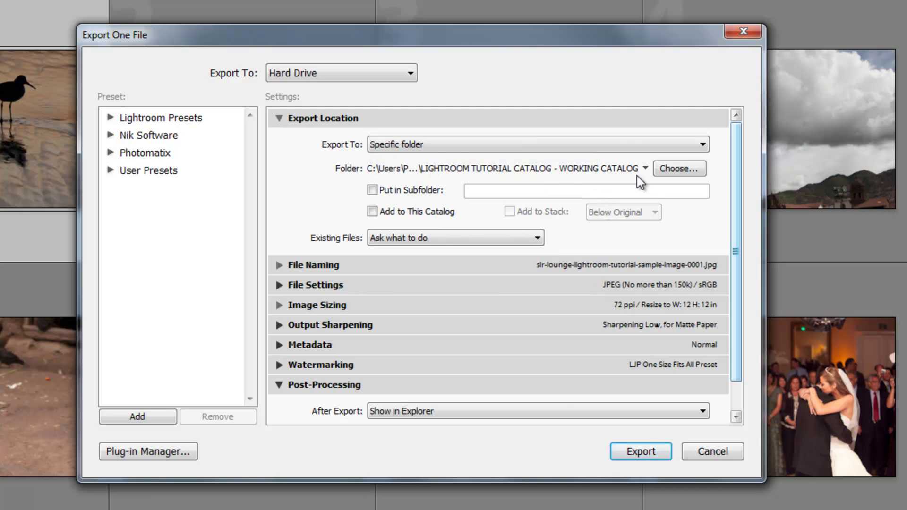
click(679, 169)
click(405, 316)
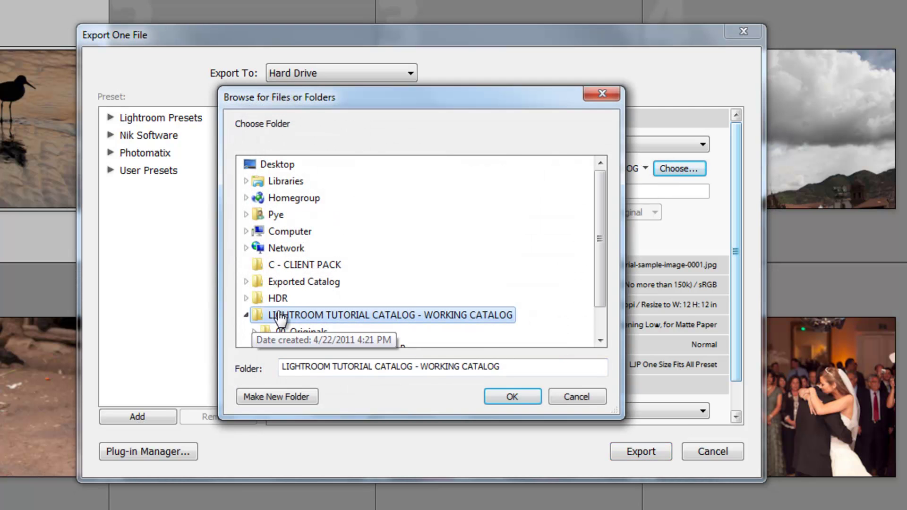
click(512, 398)
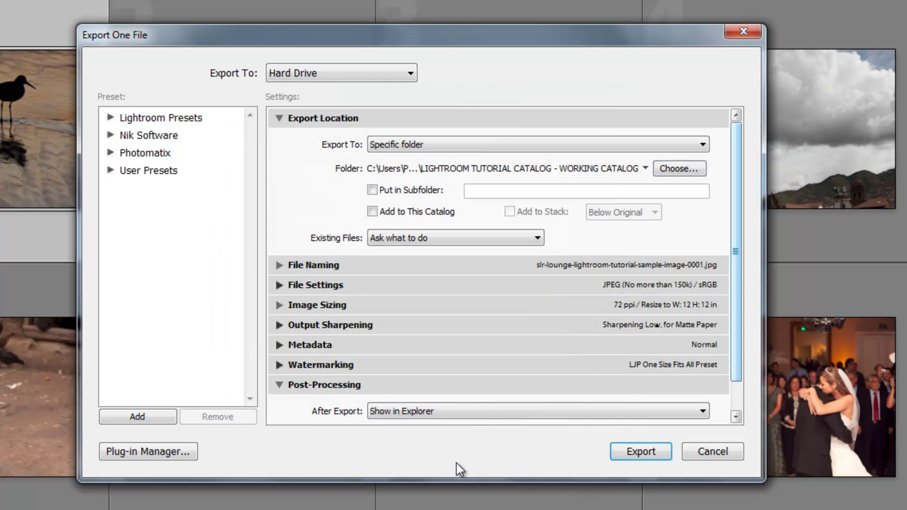
click(423, 194)
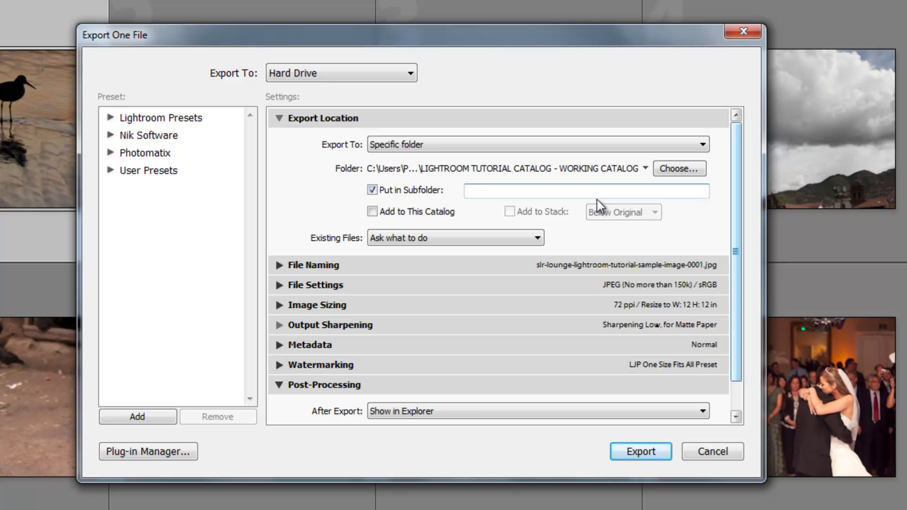
text(01_P)
text(rintSiz)
text(ed)
click(398, 241)
Set JPEG quality to 100, remove the file size limit, and exclude video files
click(279, 119)
click(279, 138)
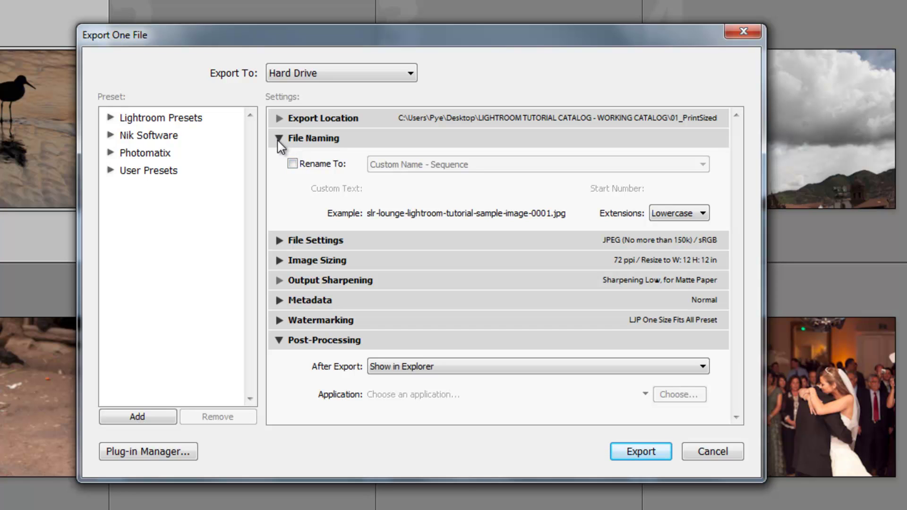
click(279, 139)
click(280, 159)
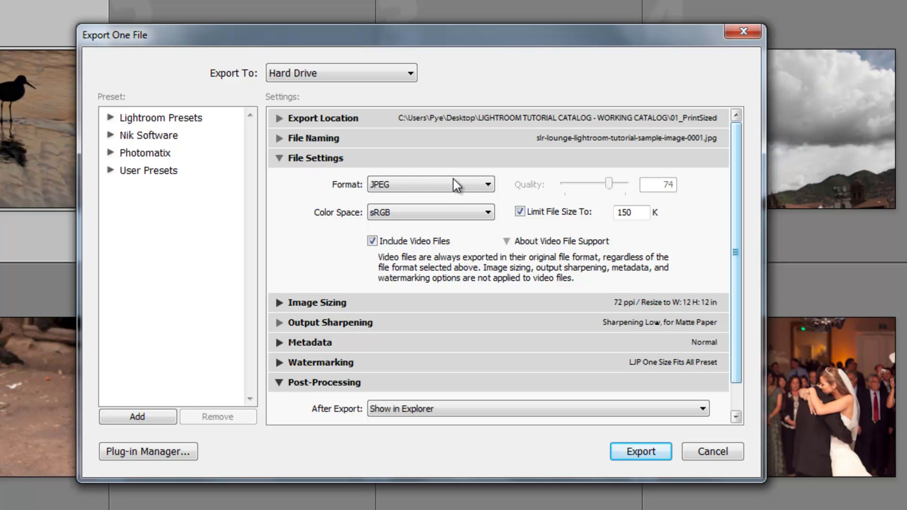
click(519, 212)
text(1)
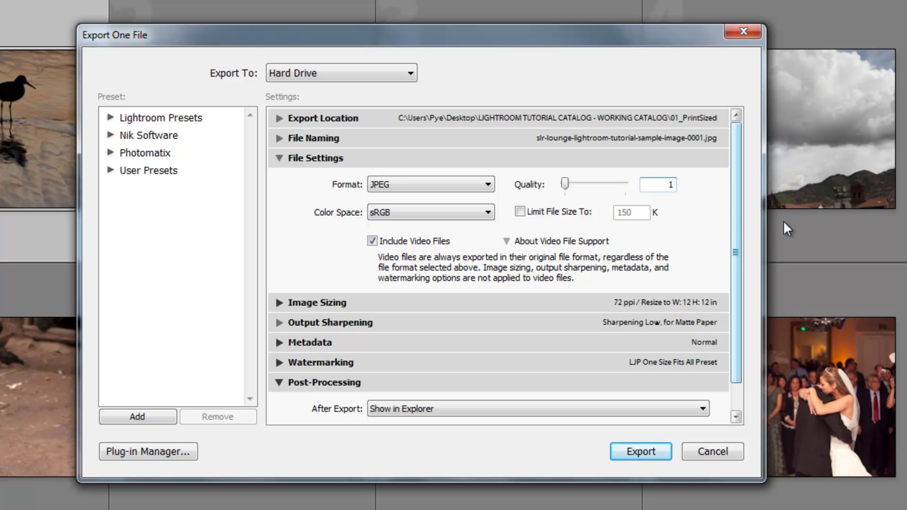
text(00)
click(372, 242)
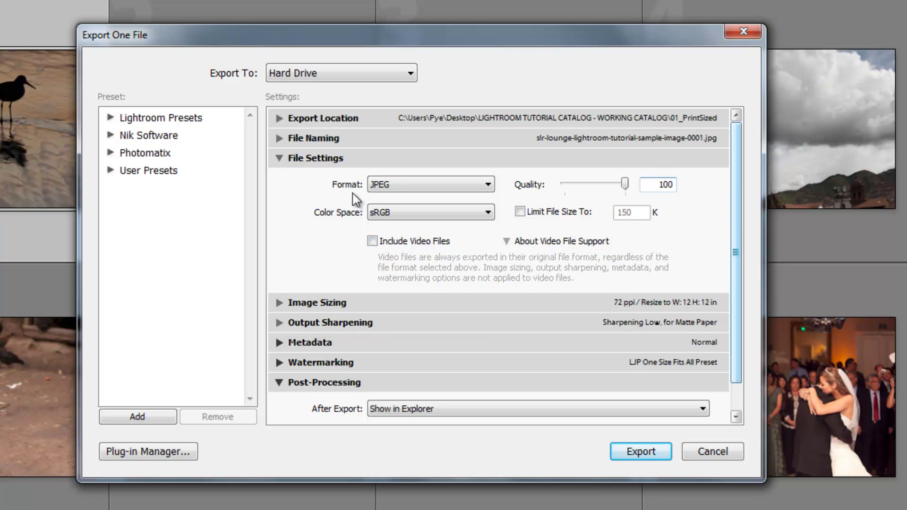
Turn off Resize to Fit and set the resolution to 300 pixels per inch
click(279, 161)
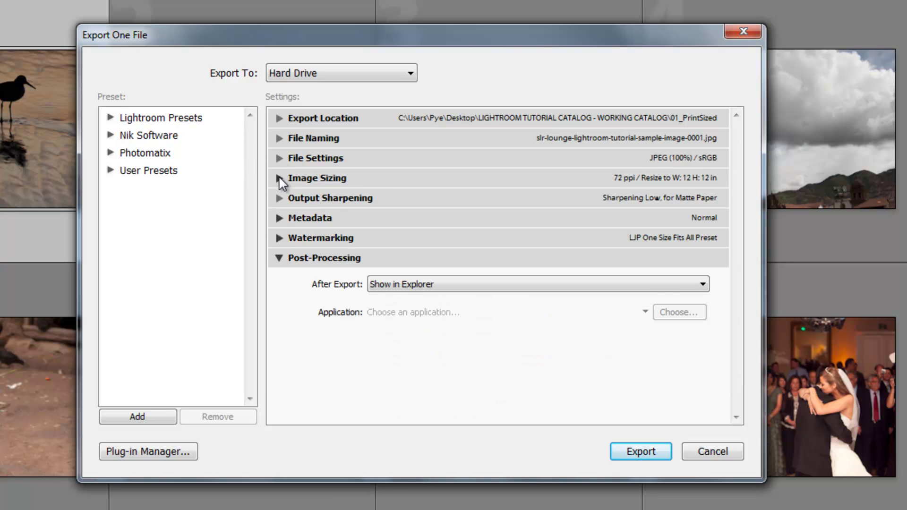
click(279, 178)
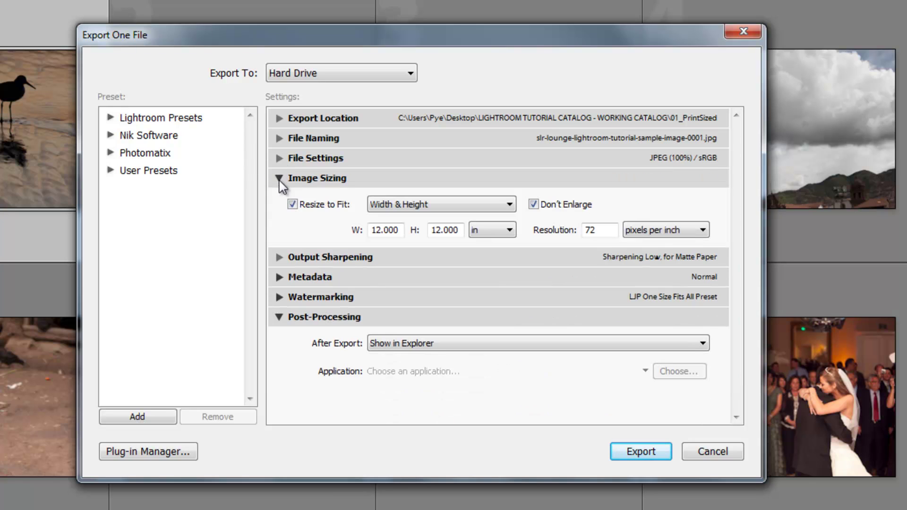
click(309, 208)
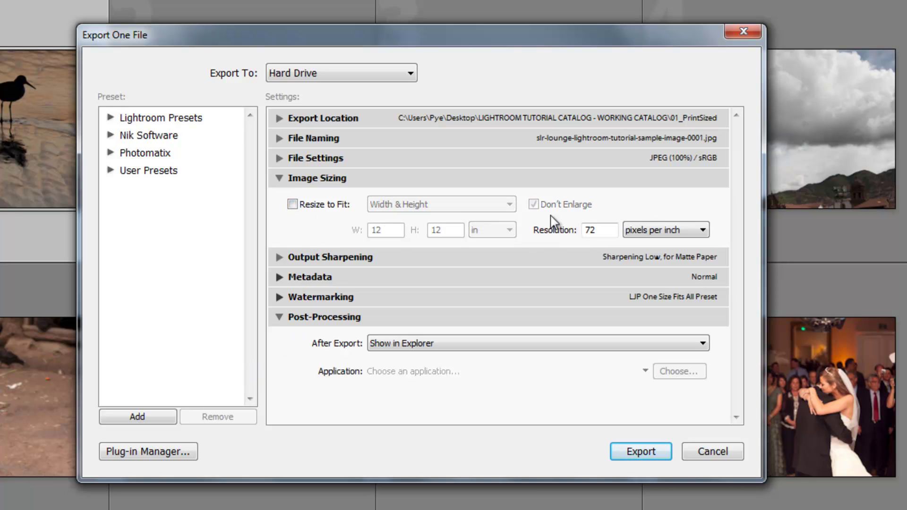
double_click(593, 230)
text(300)
click(306, 208)
click(309, 208)
click(279, 180)
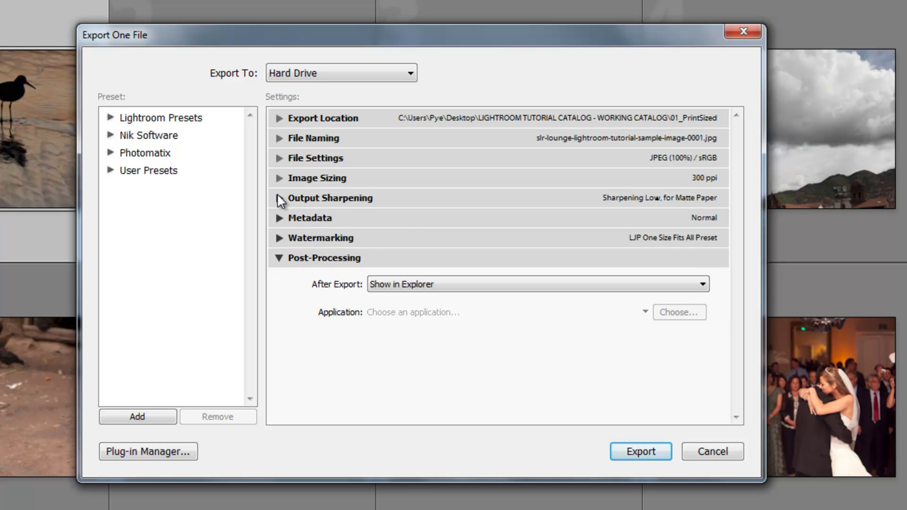
click(280, 198)
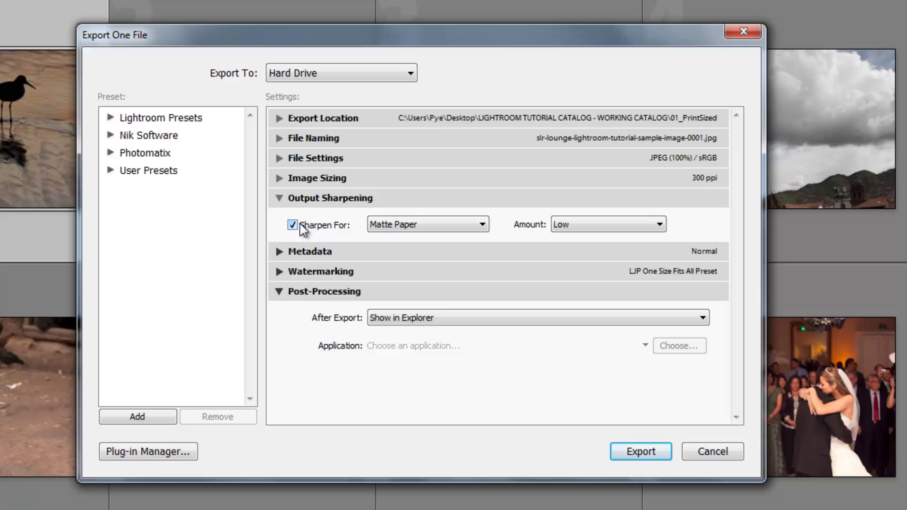
click(407, 226)
click(423, 261)
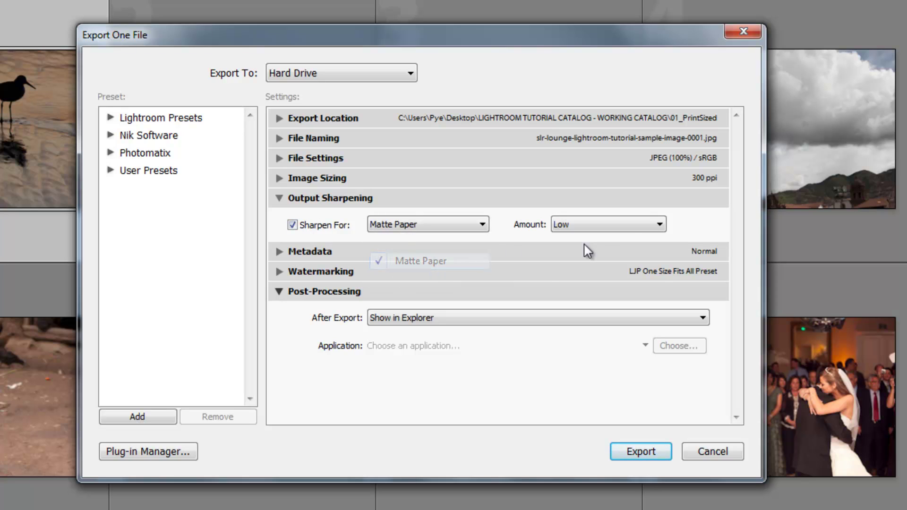
click(599, 225)
click(588, 242)
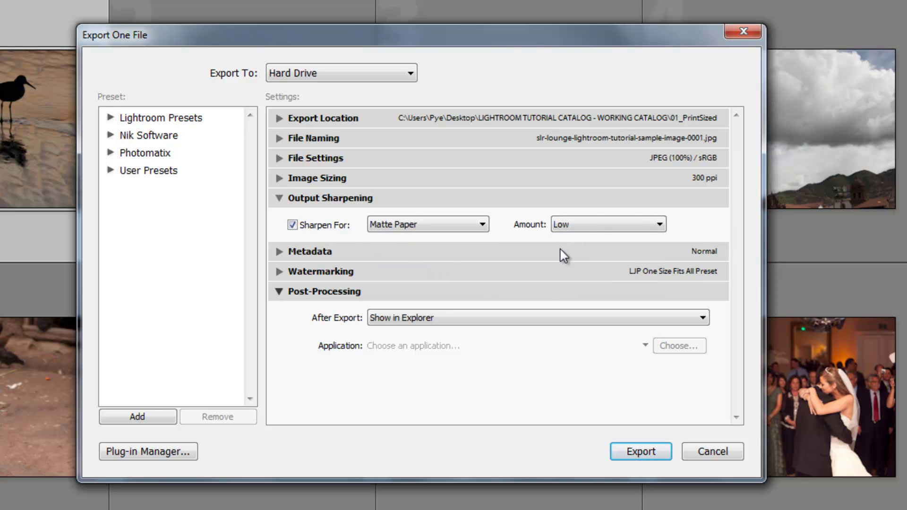
click(331, 228)
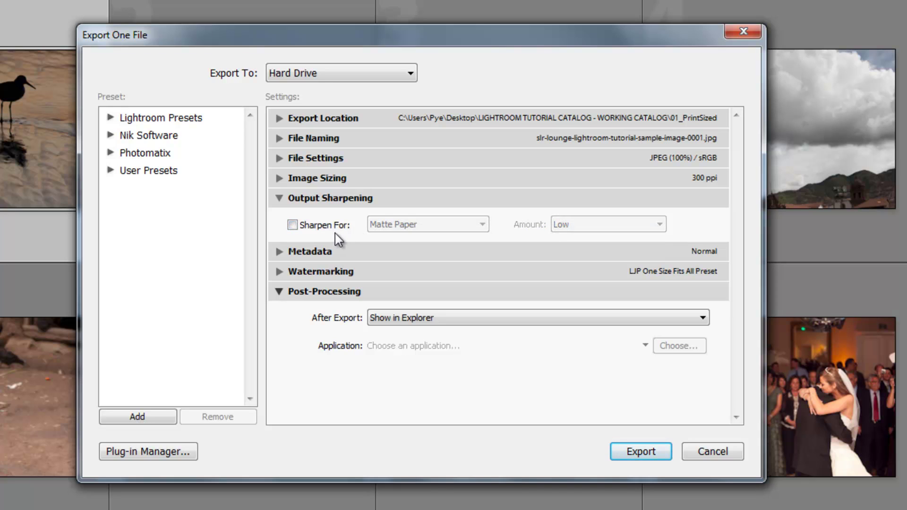
click(333, 231)
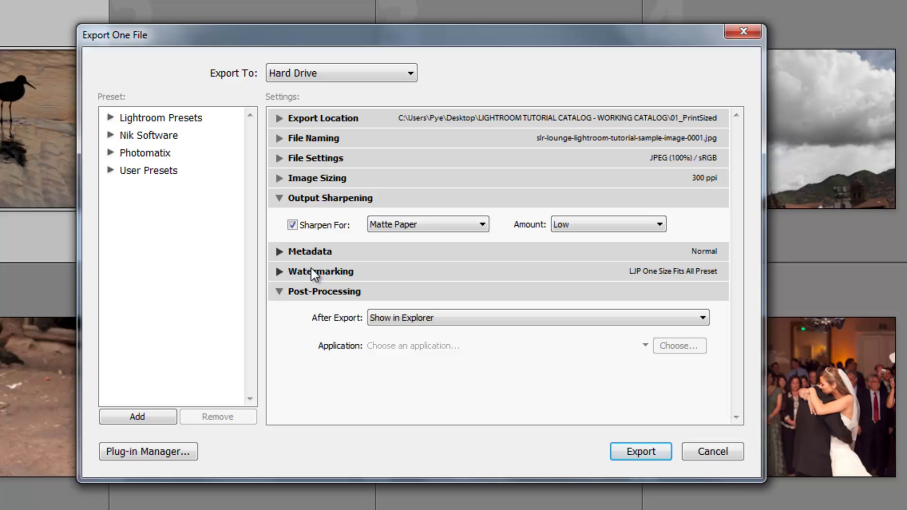
click(282, 200)
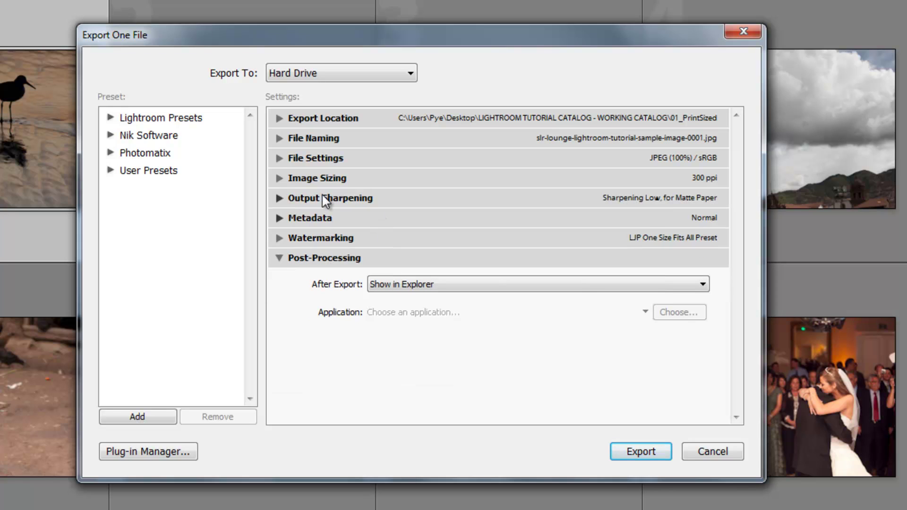
click(288, 202)
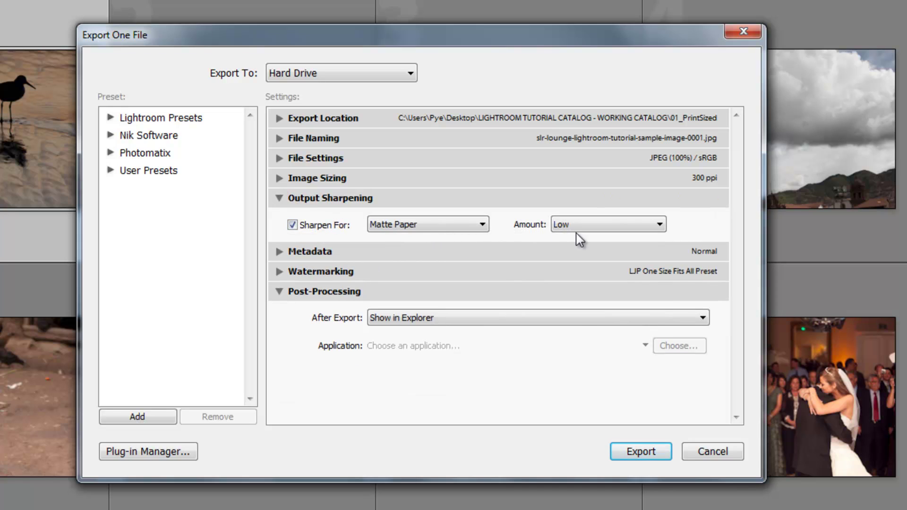
click(628, 228)
click(691, 230)
click(619, 226)
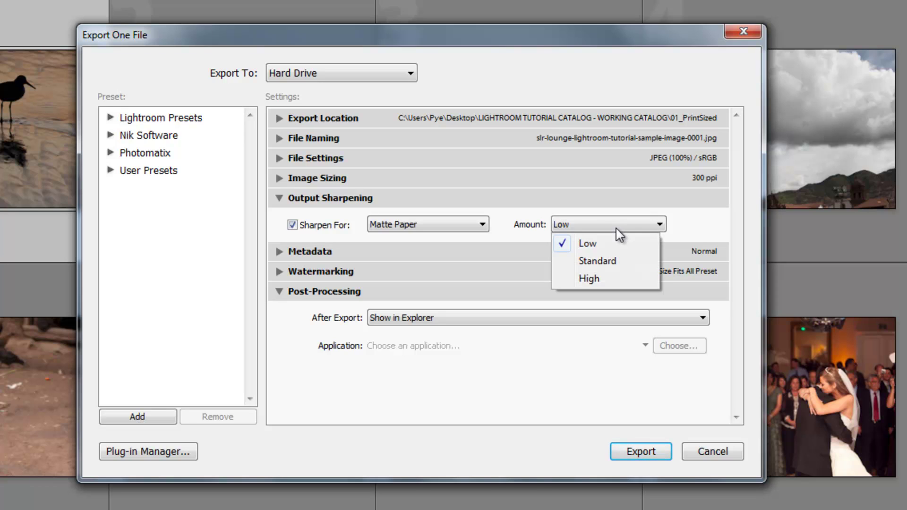
click(652, 225)
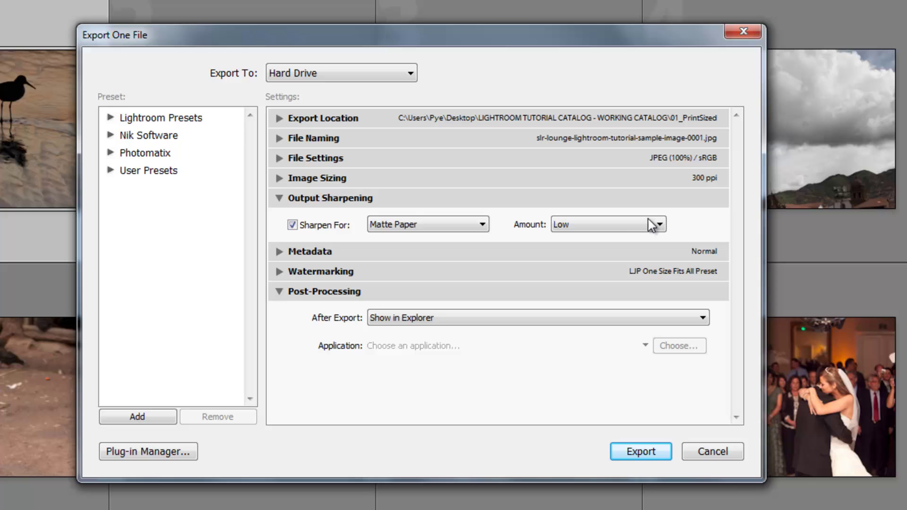
Limit the metadata embedded in exported files to a minimal set
click(280, 198)
click(279, 218)
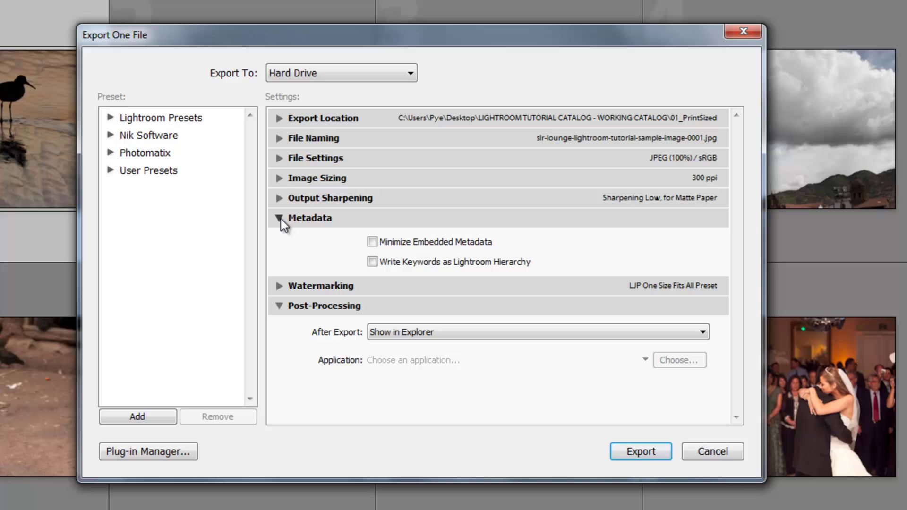
click(381, 243)
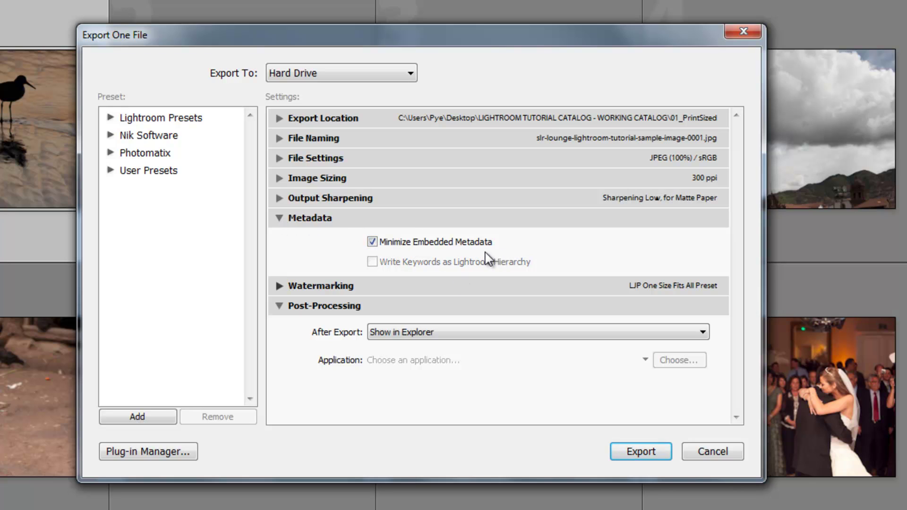
click(280, 219)
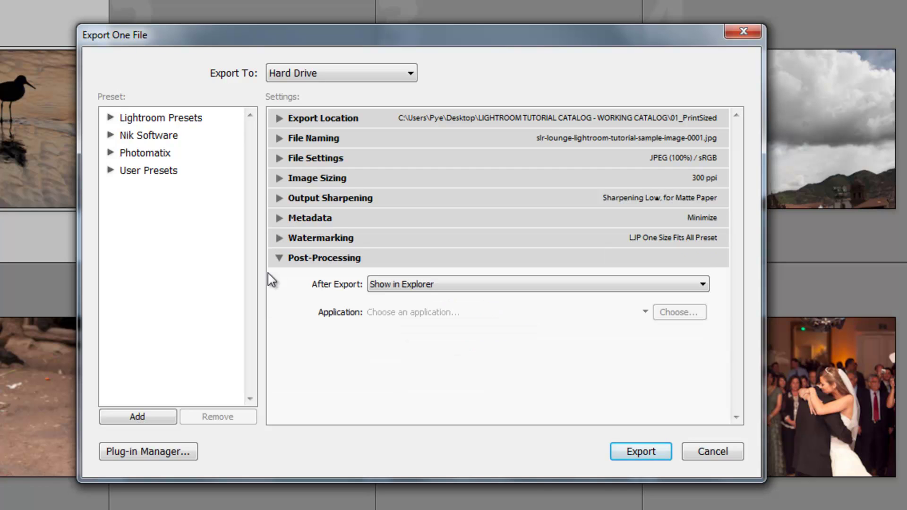
Turn off the watermark and collapse the Watermarking and Post-Processing sections
click(278, 238)
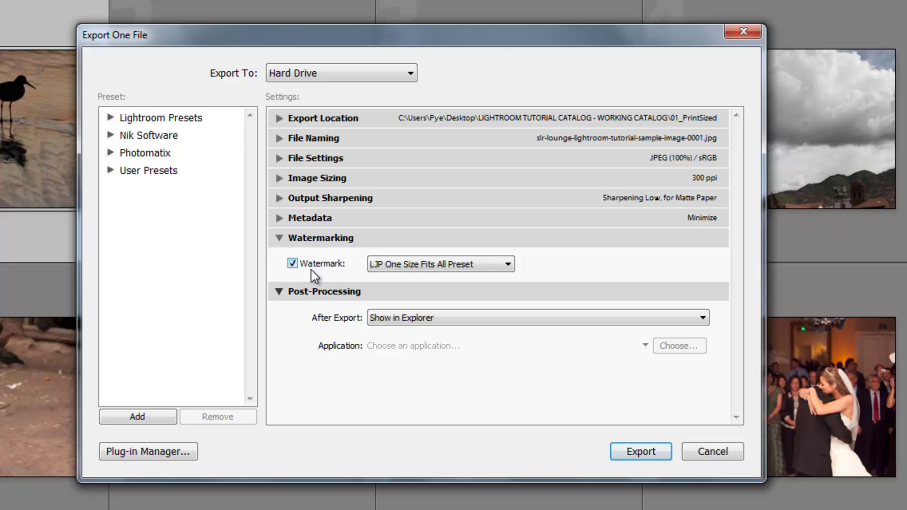
click(333, 265)
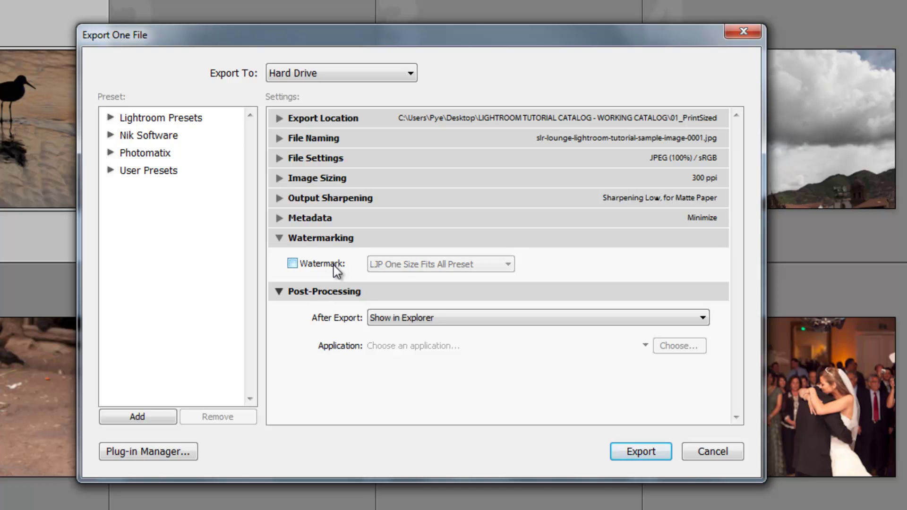
click(280, 238)
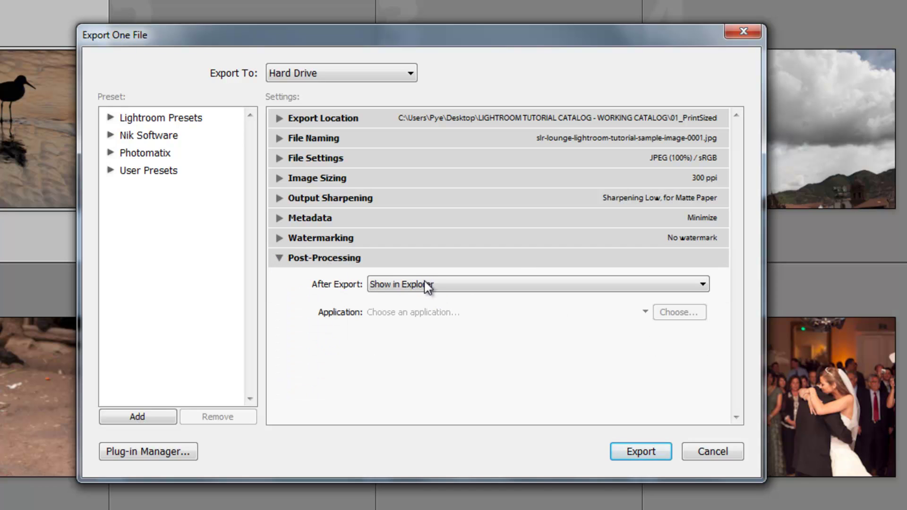
click(278, 259)
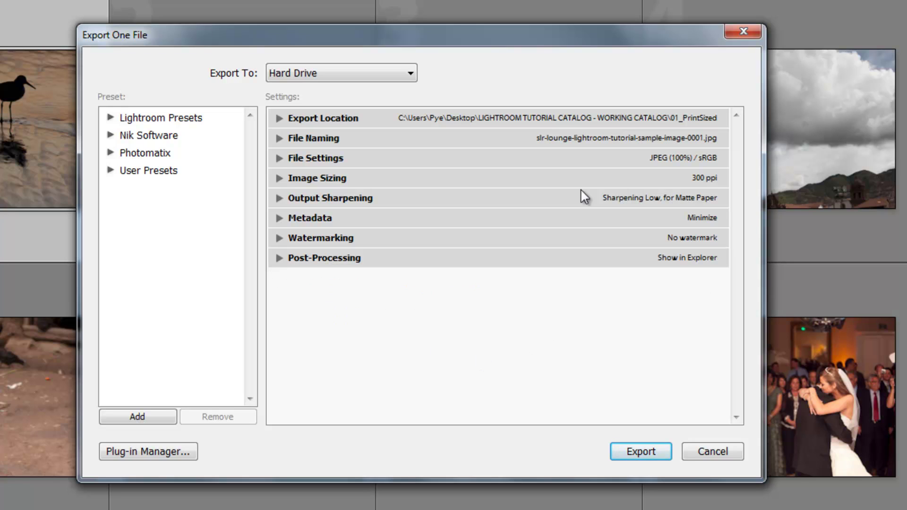
Create preset folder 'SLR Lounge Tuts' and save preset 'SLR Print Sized' in it
click(143, 419)
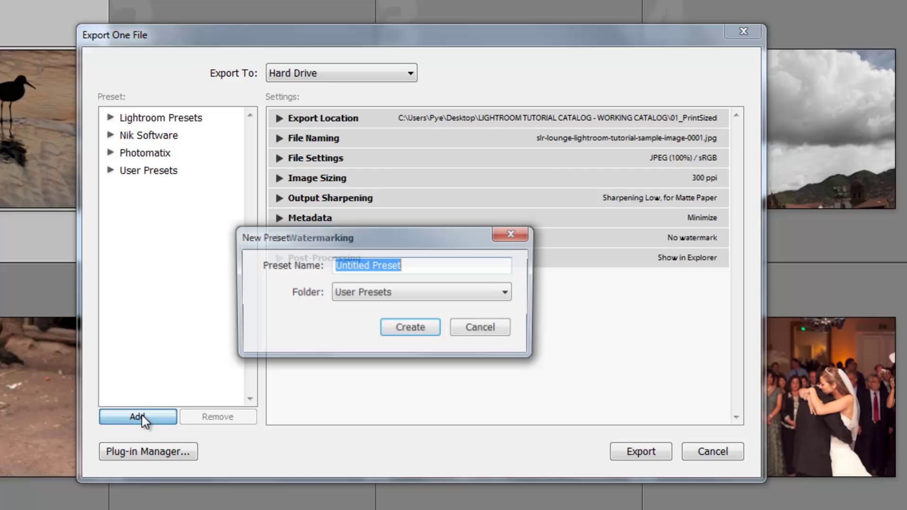
click(416, 294)
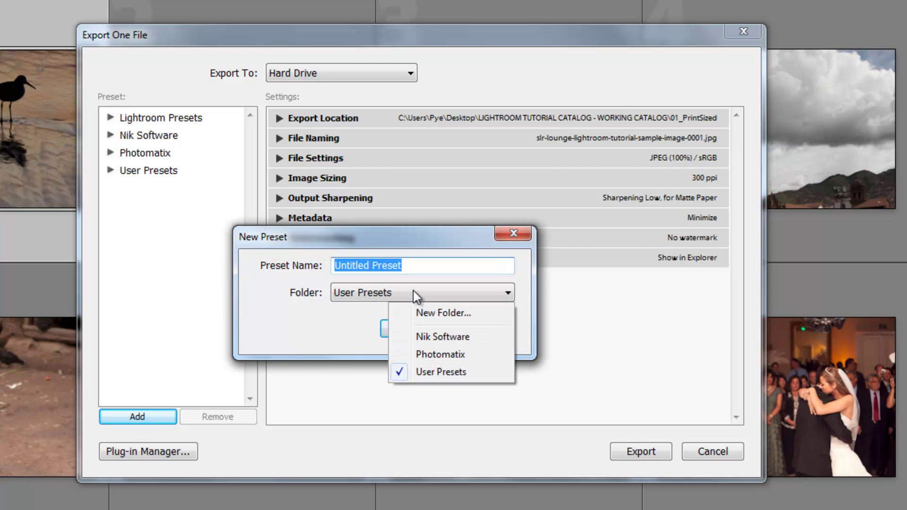
click(425, 312)
text(S)
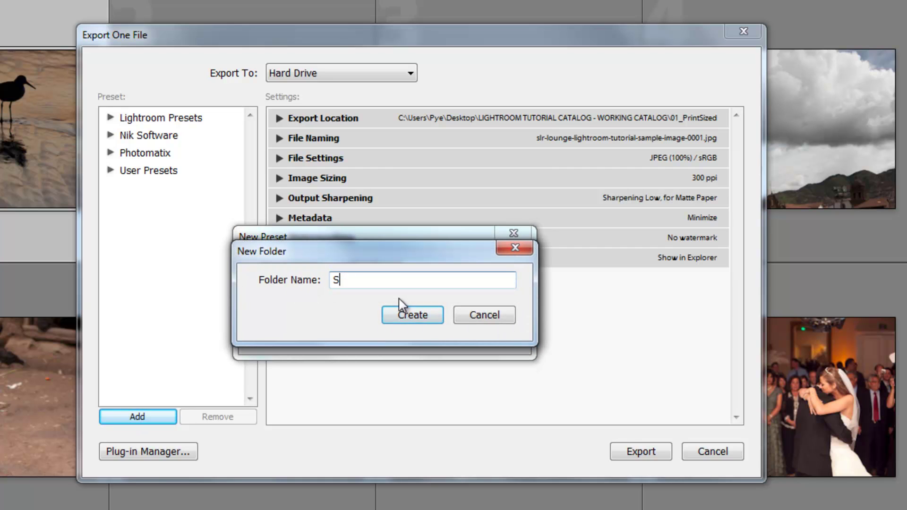
text(LR Lounge Tuts)
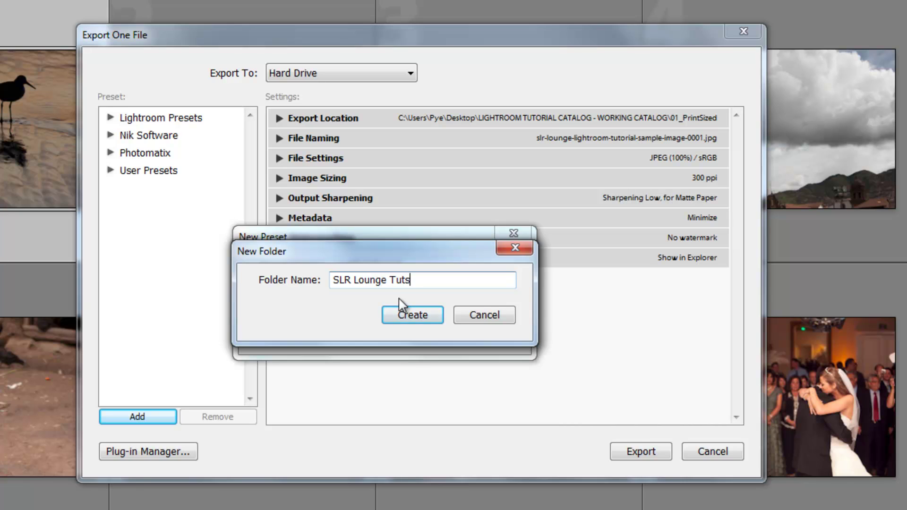
click(415, 321)
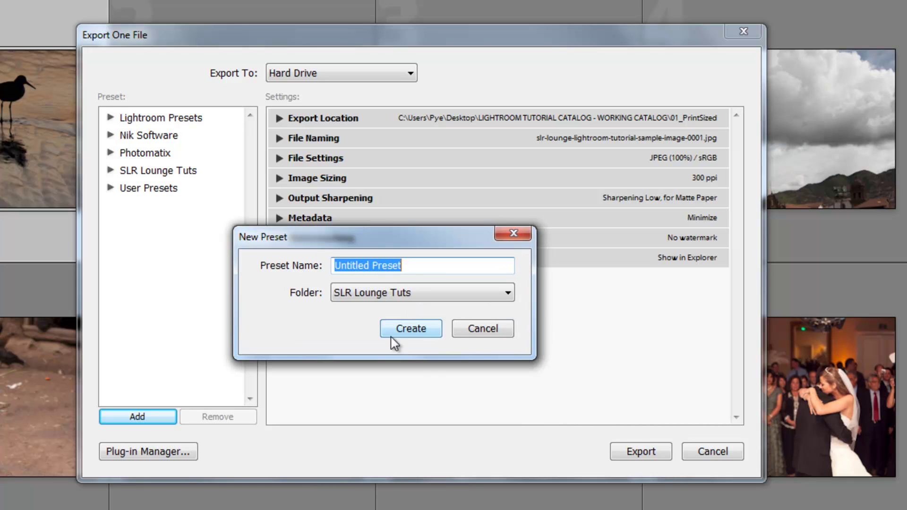
text(SL)
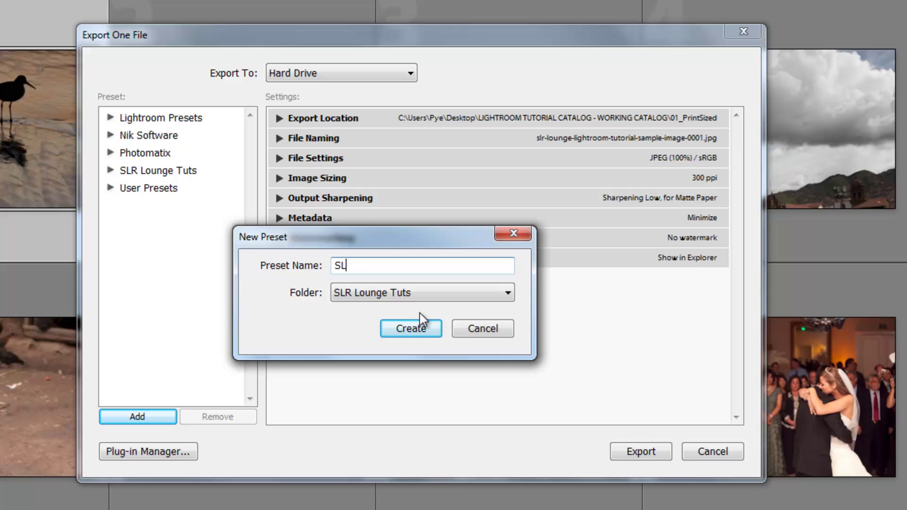
text(R Print Siz)
text(ed)
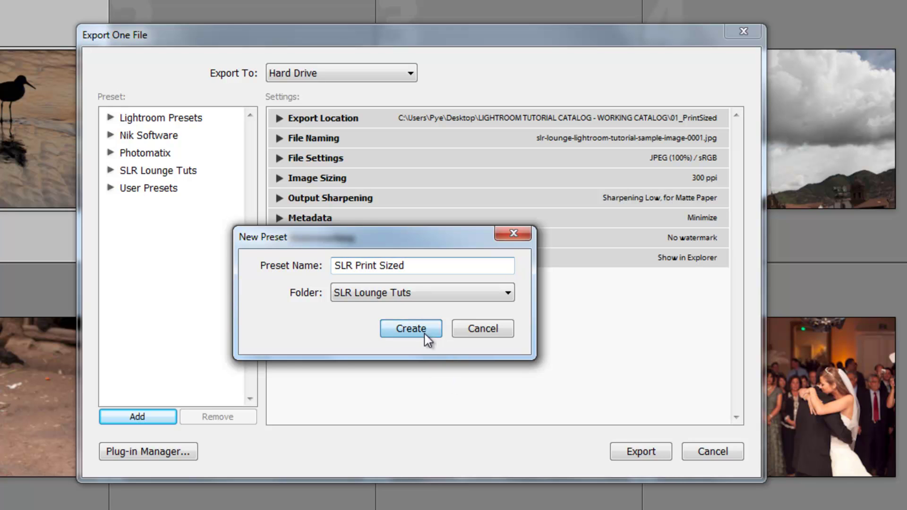
click(424, 337)
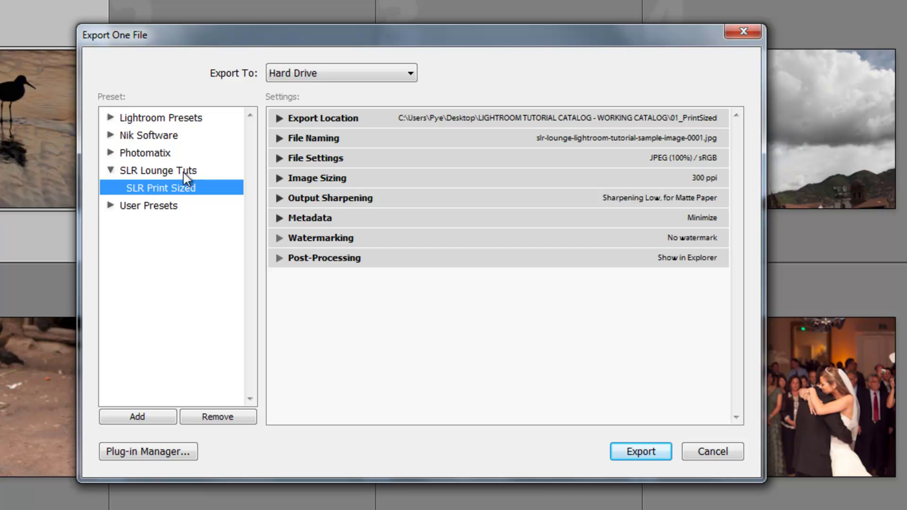
Expand the Export Location, File Naming and File Settings sections to review them
click(284, 122)
click(290, 265)
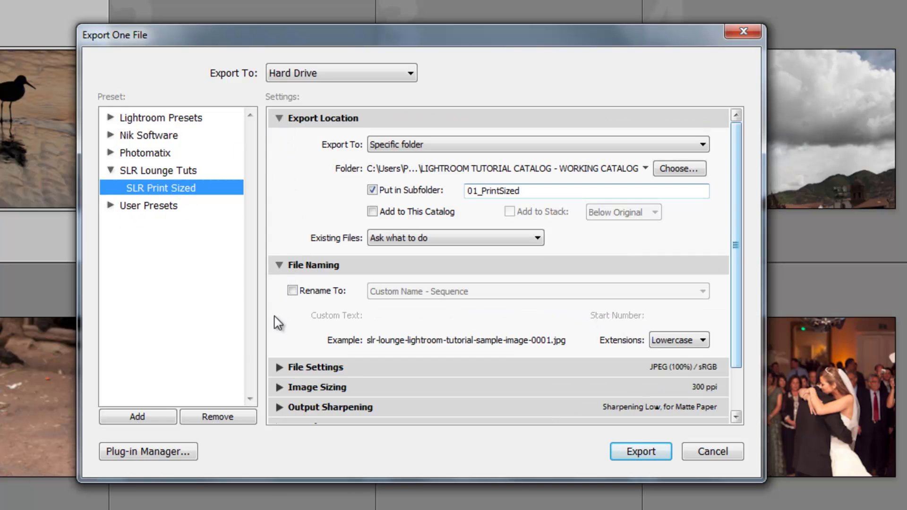
click(293, 373)
scroll(319, 293, up, 3)
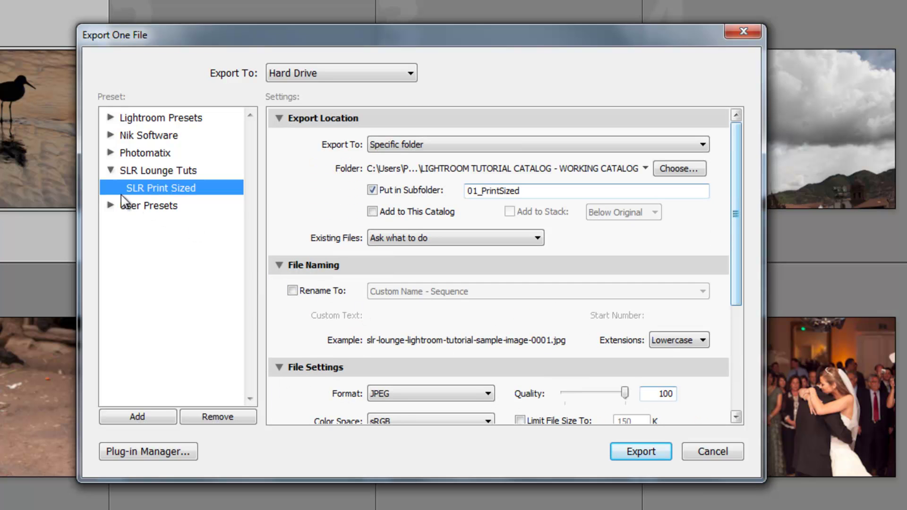
Browse the User Presets, reselect SLR Print Sized, and export the photo
click(111, 205)
click(180, 242)
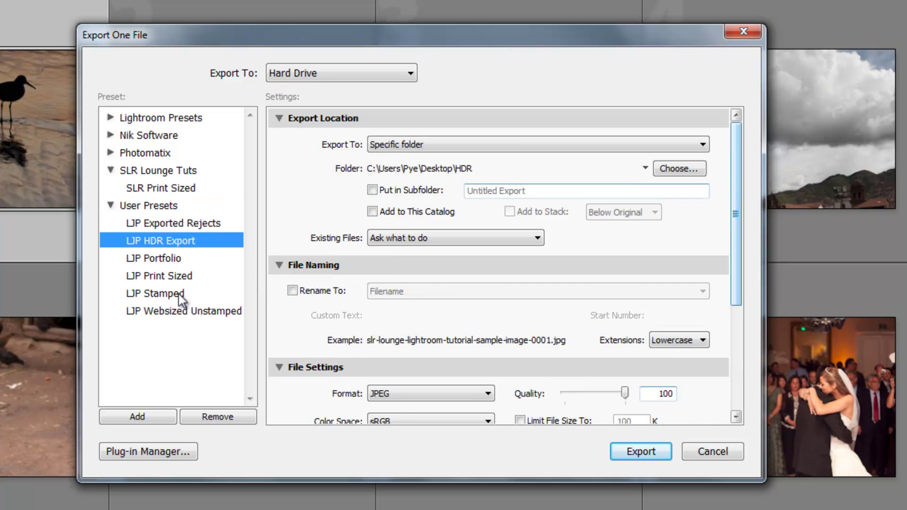
click(156, 258)
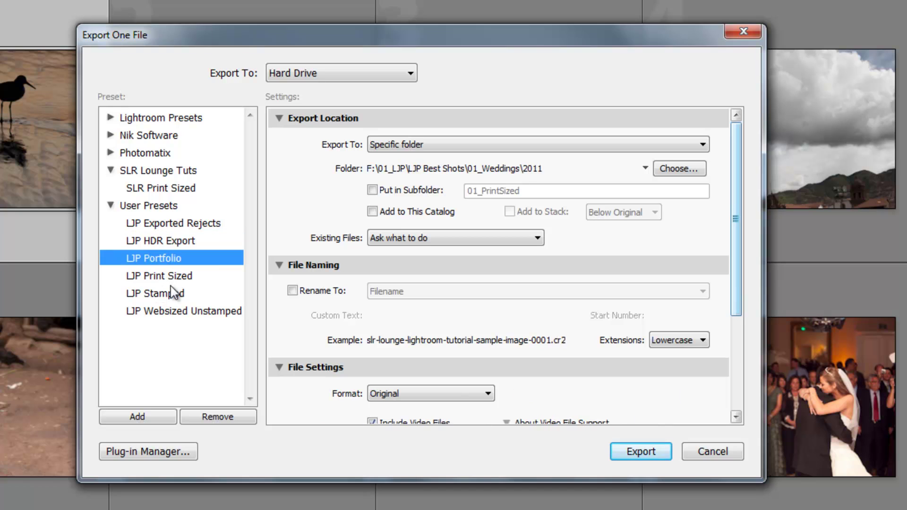
click(161, 276)
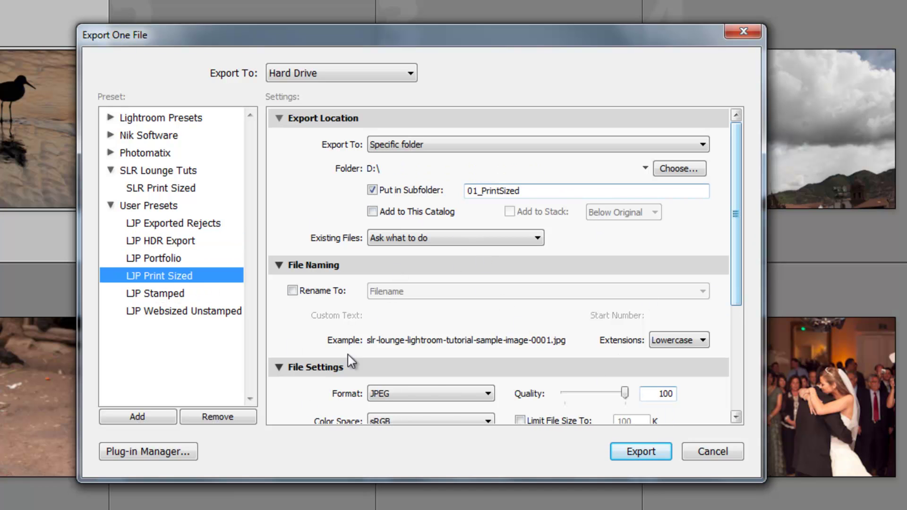
click(137, 188)
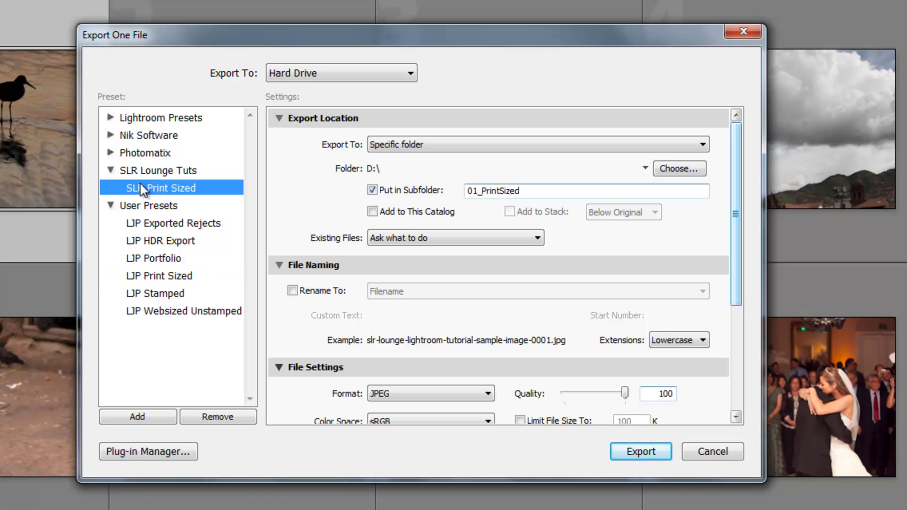
click(112, 205)
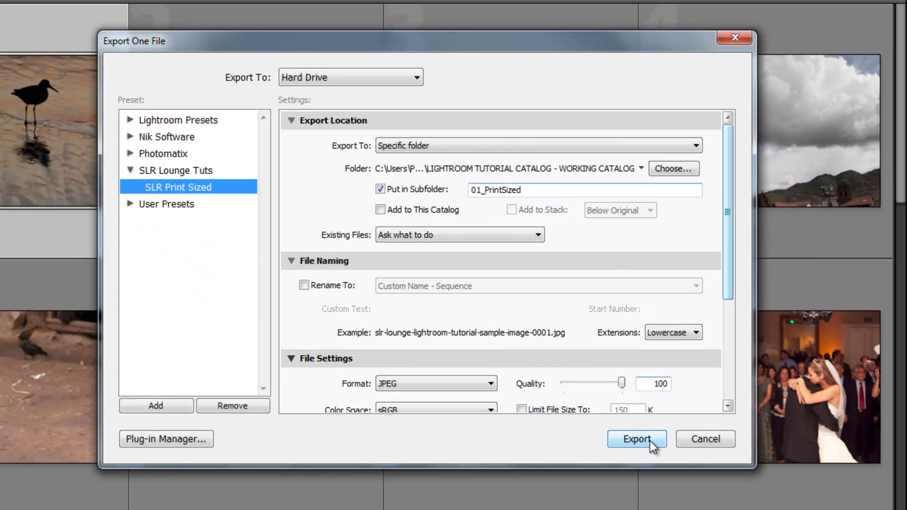
click(656, 454)
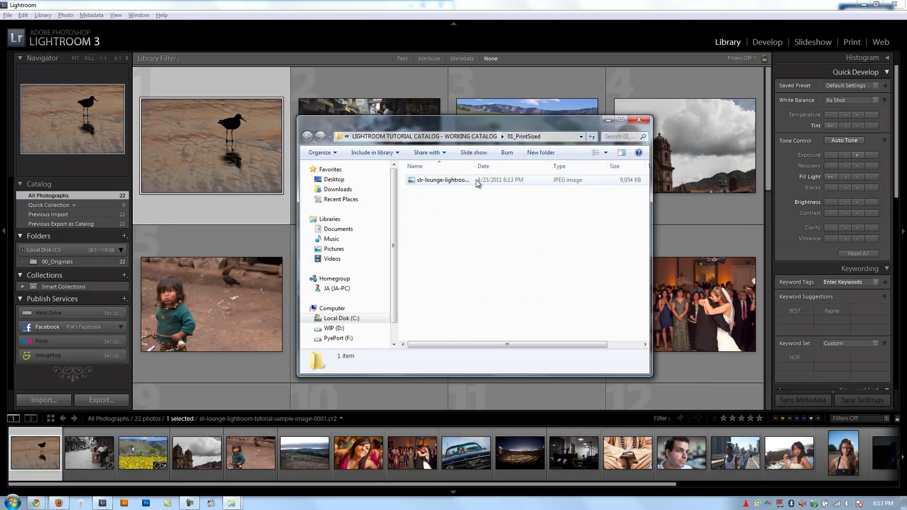
double_click(444, 181)
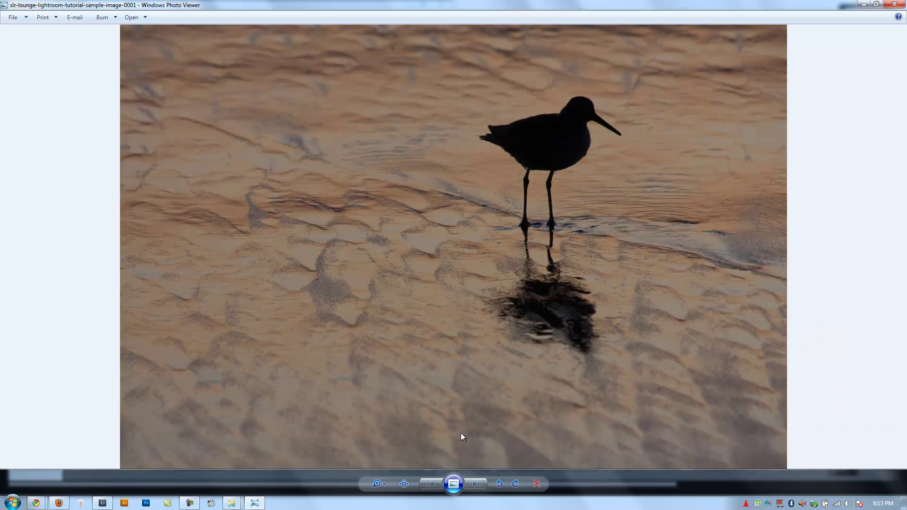
click(404, 484)
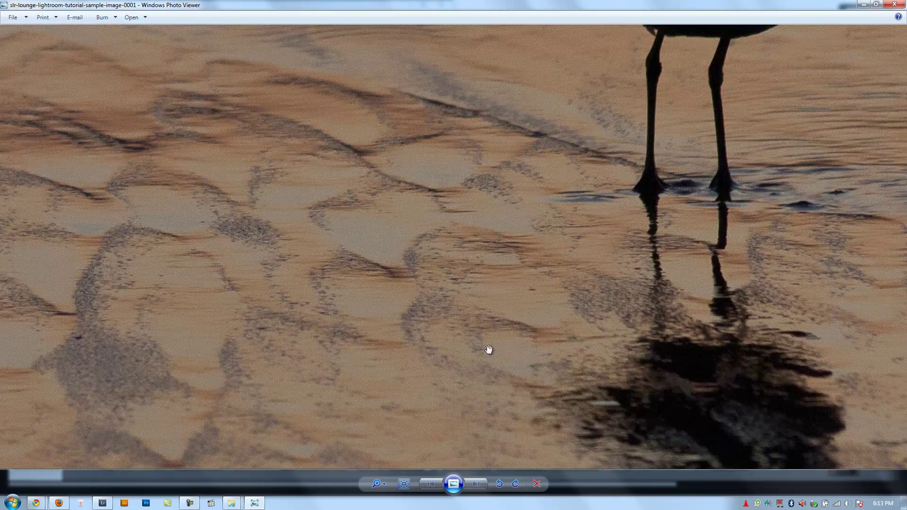
drag(671, 132, 434, 379)
drag(666, 348, 628, 328)
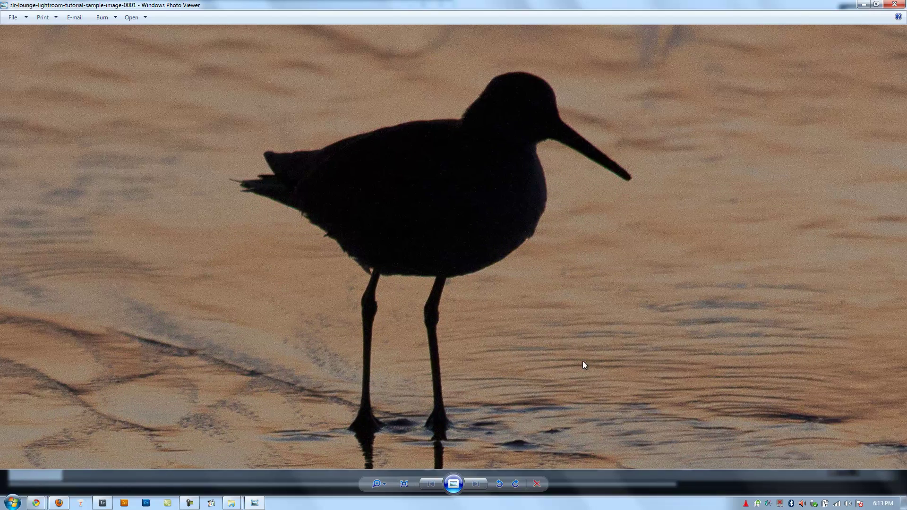
click(403, 483)
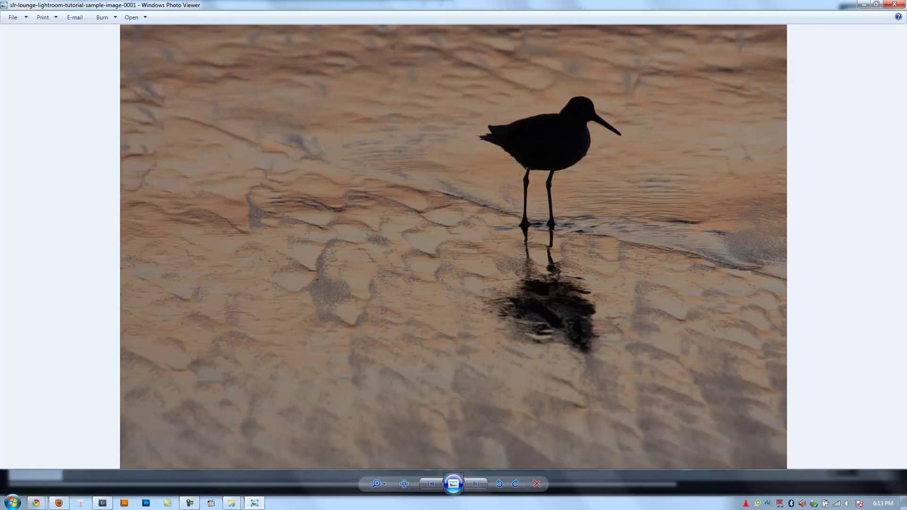
click(895, 4)
click(489, 228)
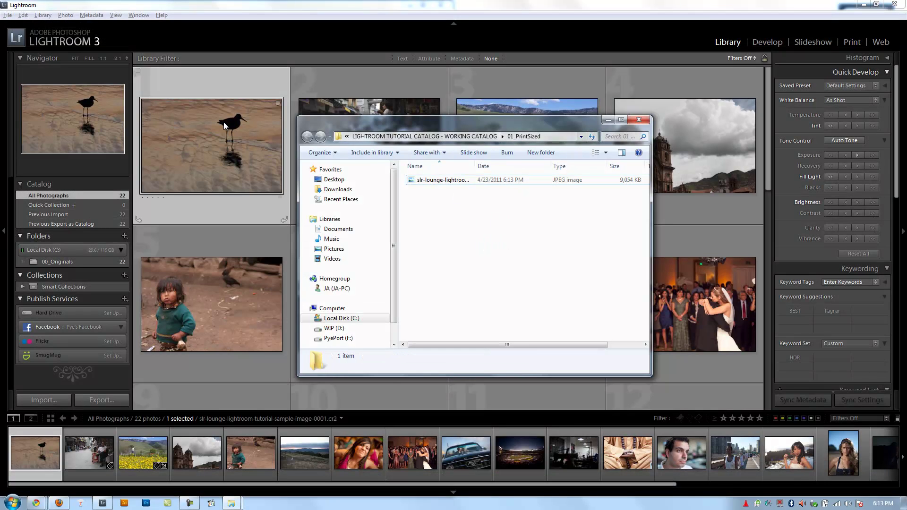